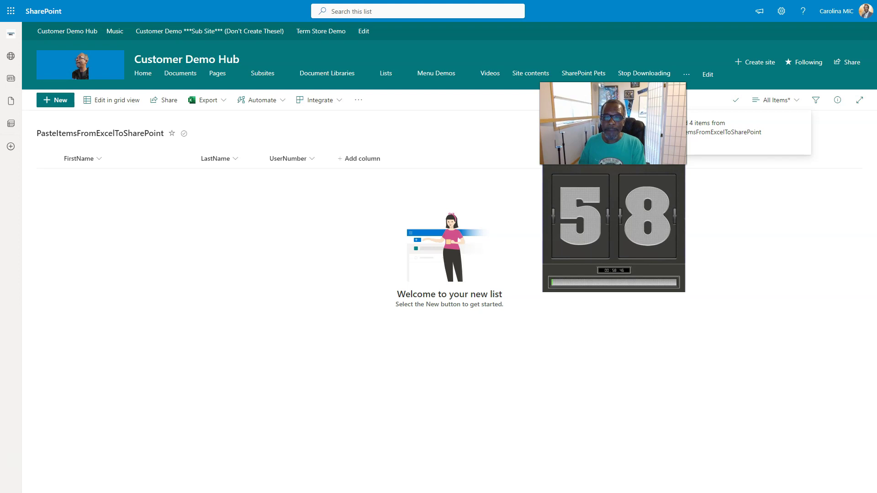
Copy Excel cells A2:C5, the four rows of first name, last name and user number.
key(alt+Tab)
key(alt+Tab)
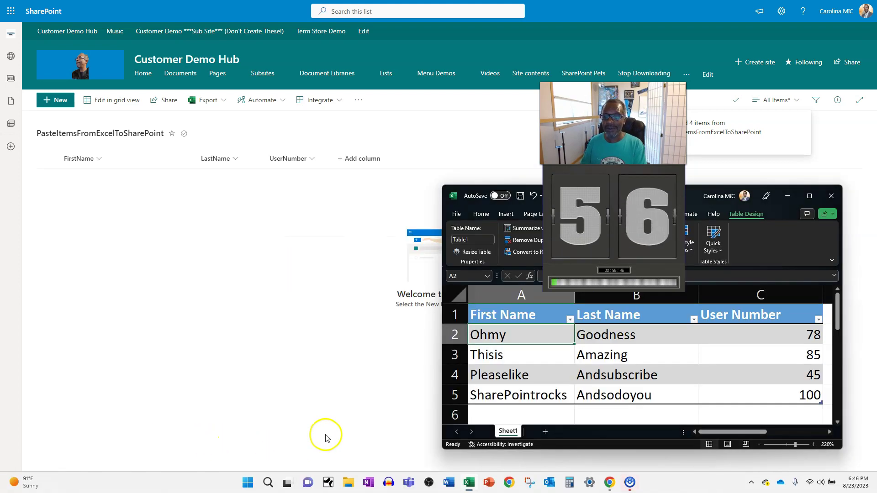
click(521, 357)
click(536, 341)
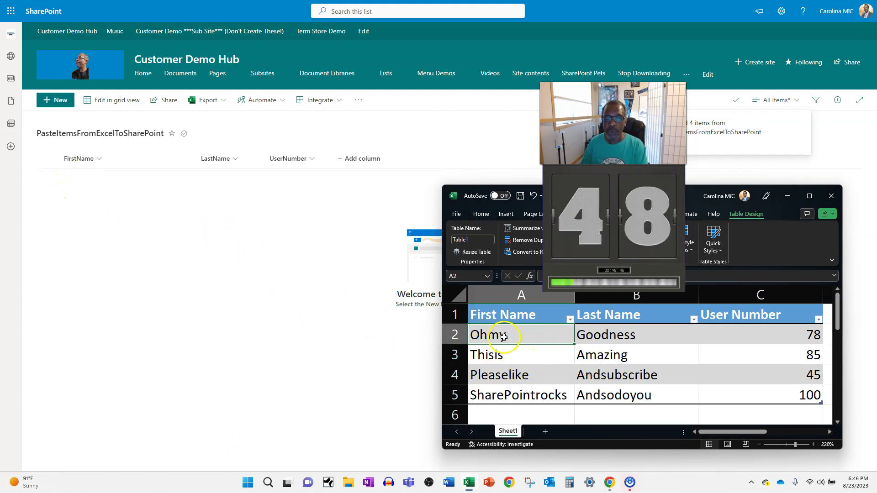
drag(498, 334, 736, 392)
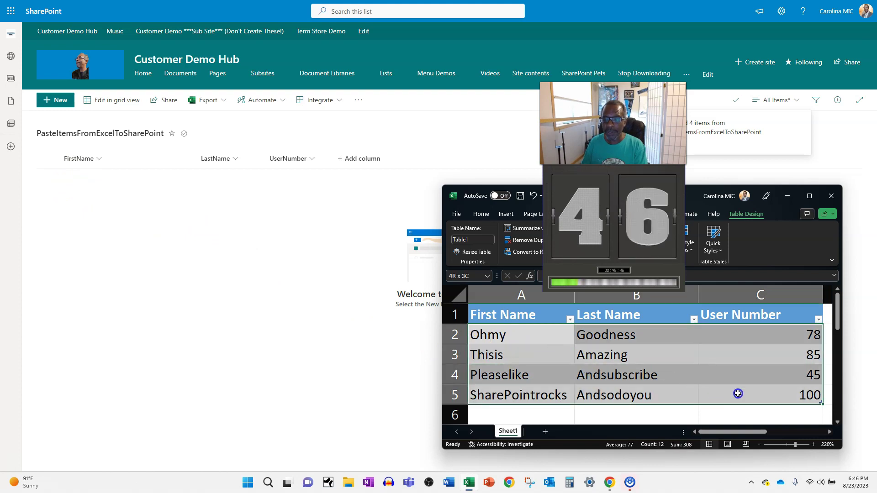
right_click(736, 392)
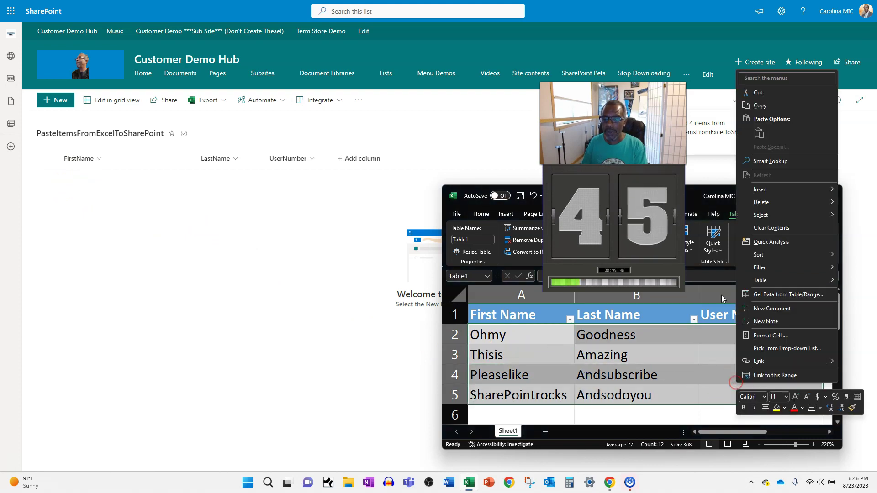
click(759, 105)
Paste the four copied rows into the grid view's first FirstName cell, then exit grid view.
click(75, 182)
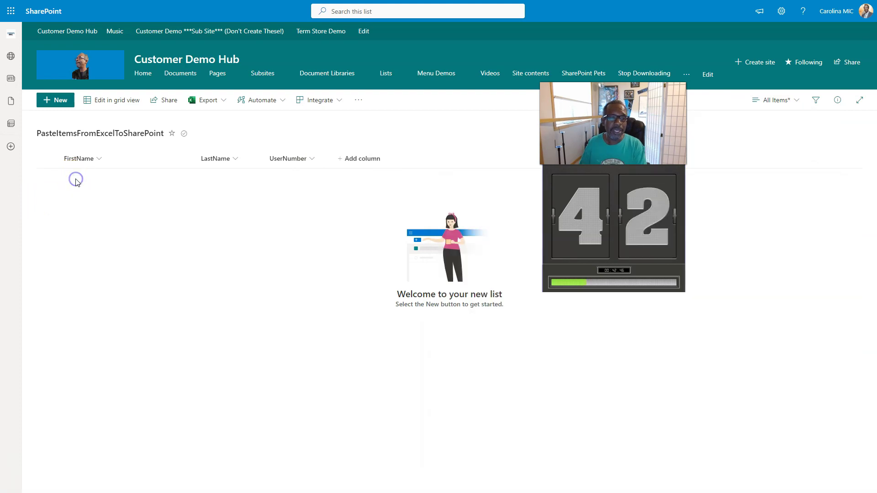
click(112, 100)
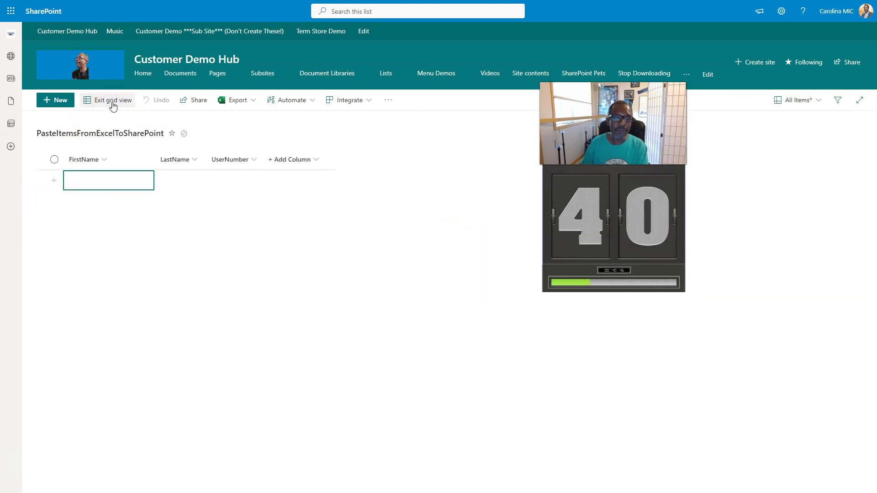
click(77, 181)
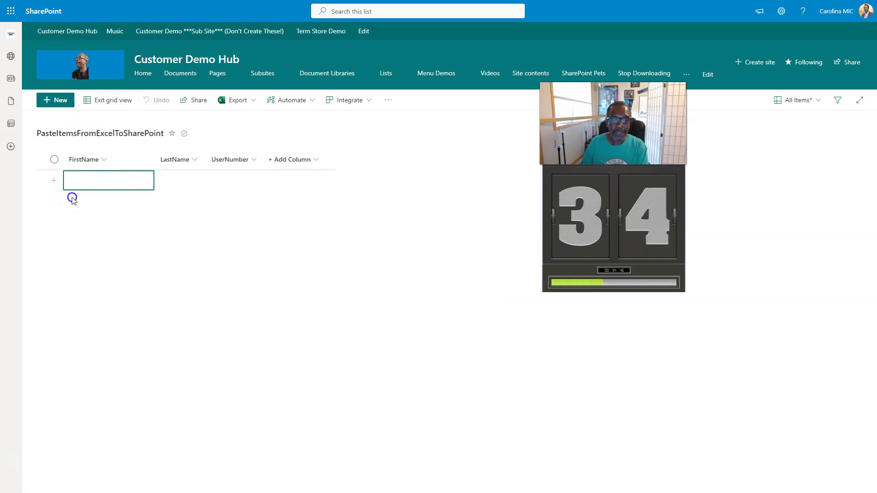
click(71, 184)
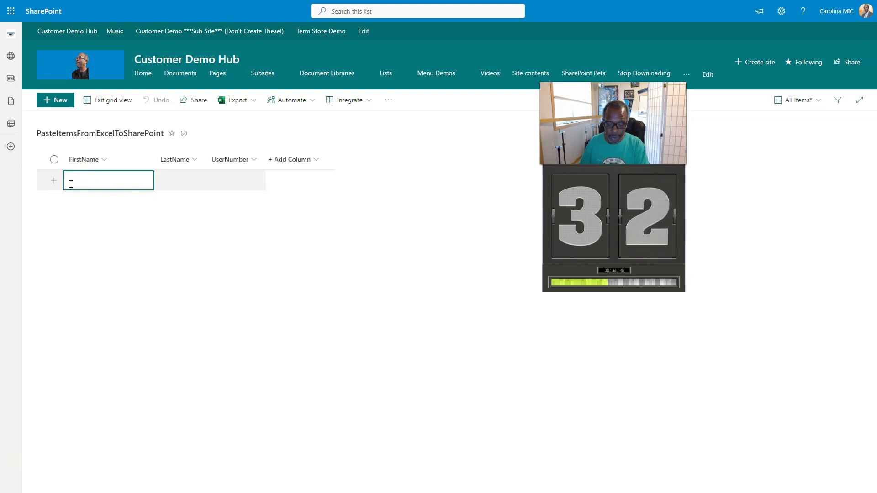
key(ctrl+v)
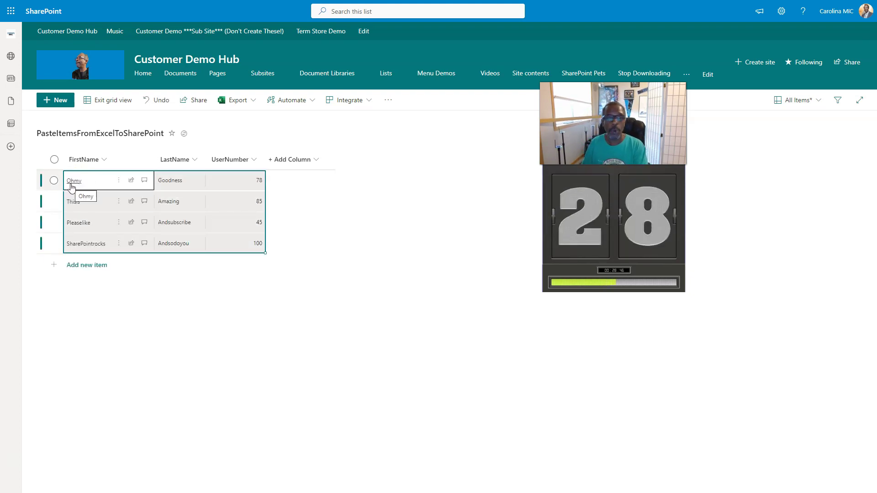
click(86, 146)
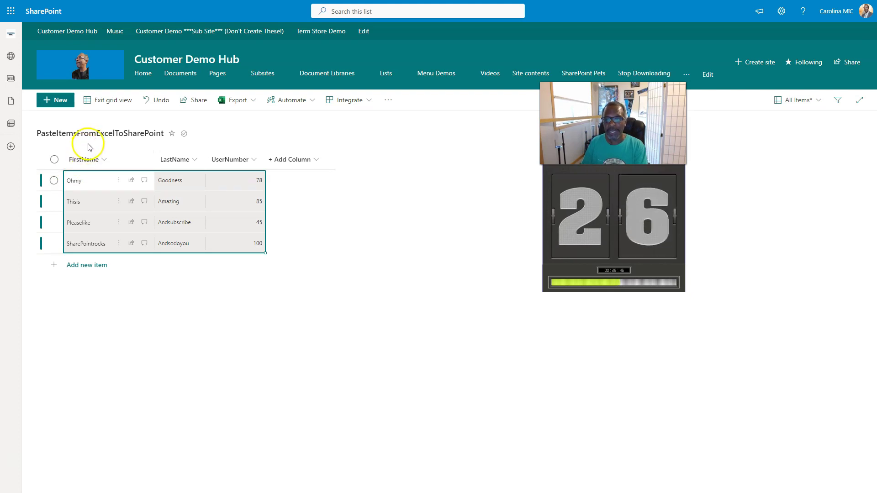
click(100, 104)
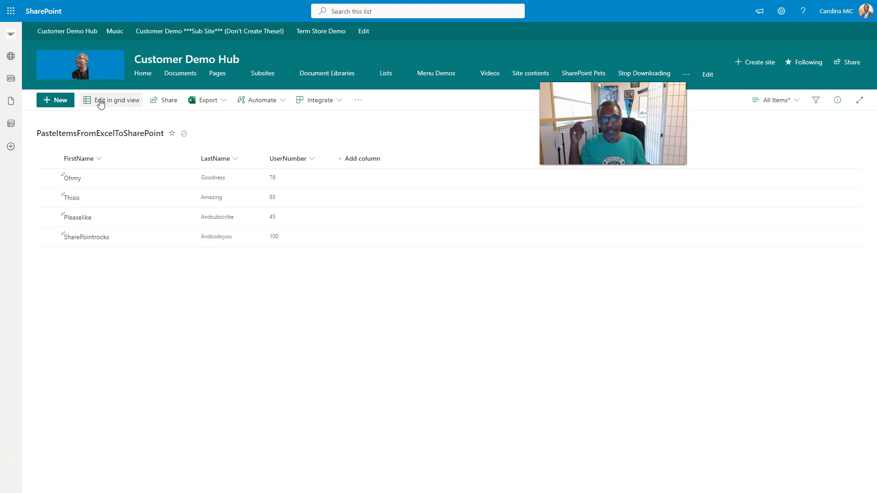
Select all four list items and delete them, confirming the deletion.
click(47, 159)
key(Delete)
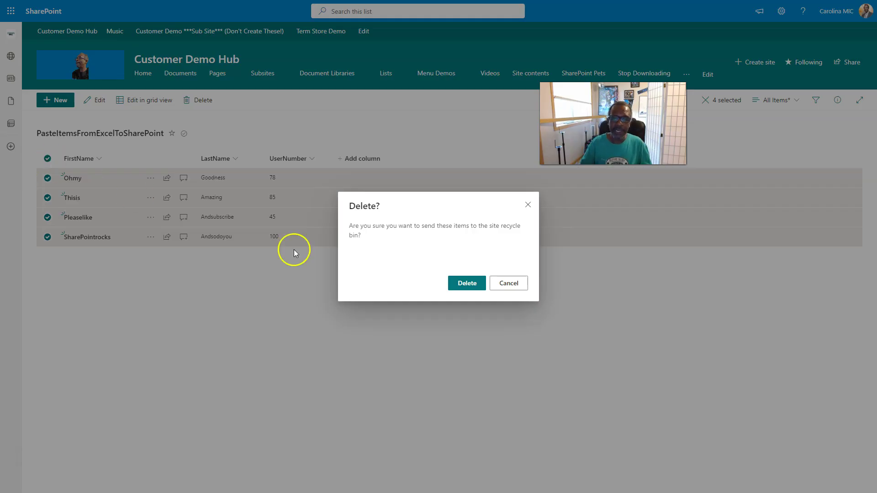
click(464, 282)
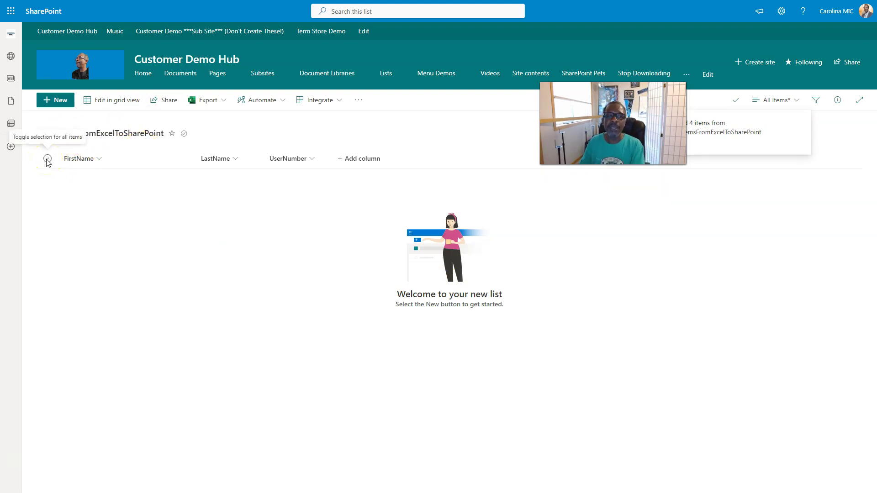
Add a new item with the person's first name, last name and UserNumber 125, and save it.
click(55, 100)
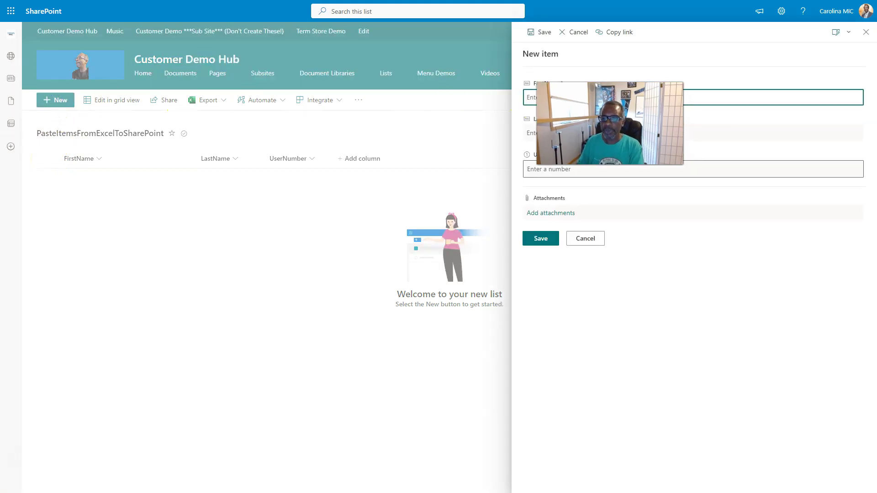
click(560, 97)
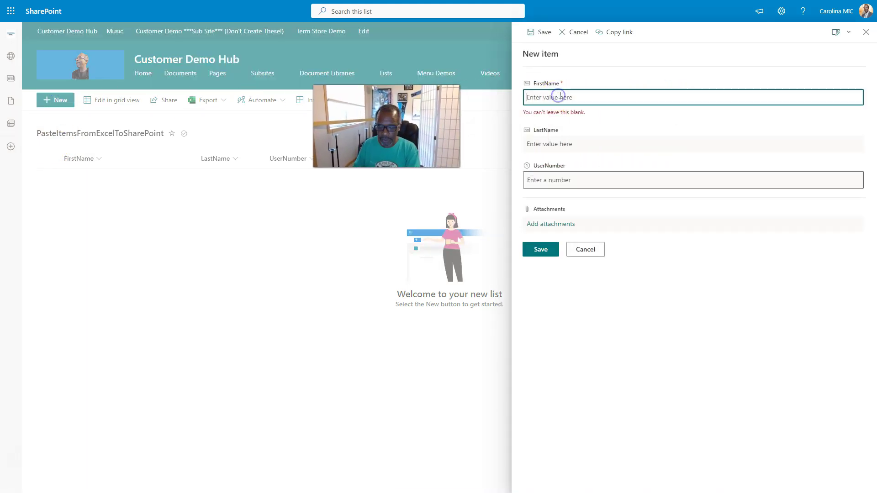
text(Yo)
key(Tab)
text(Ad)
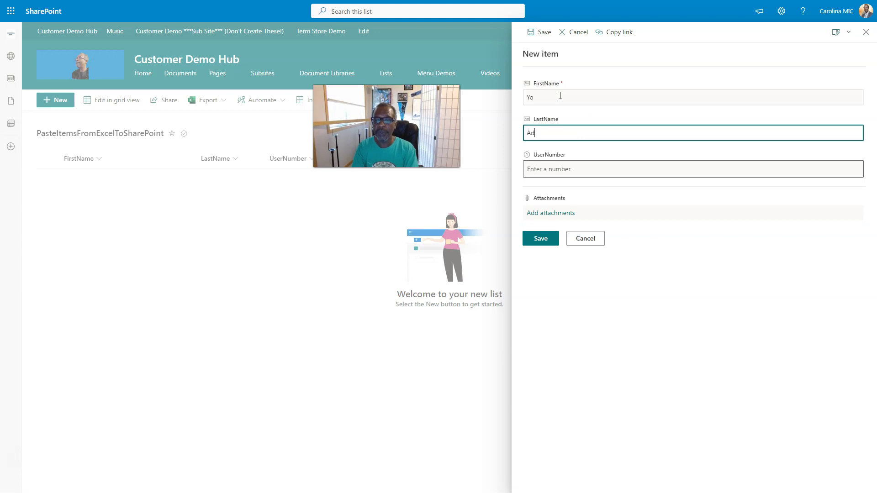
text(rian)
key(Tab)
text(125)
click(539, 239)
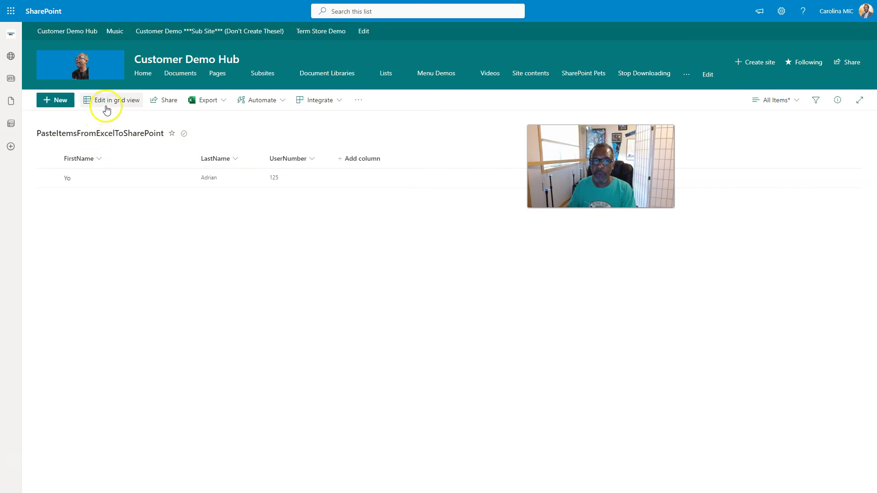
click(139, 148)
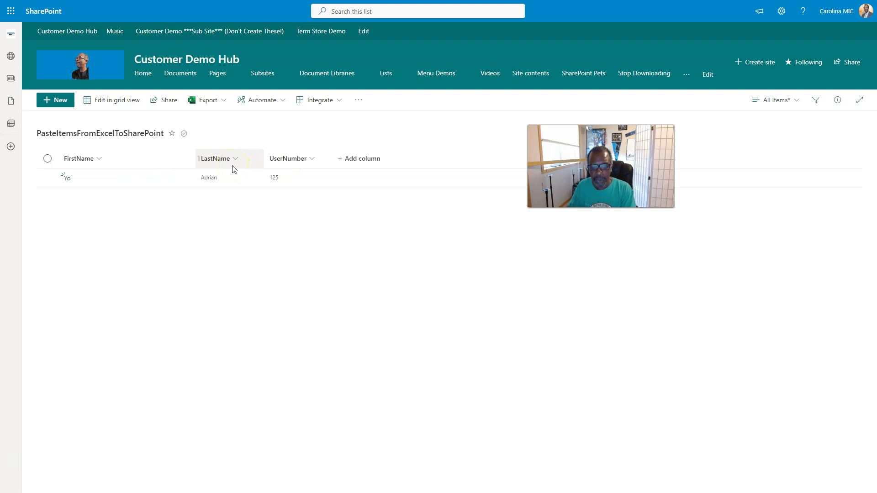
Cancel the earlier copy and copy Excel rows A2:C5, Ohmy through SharePointrocks, without the header.
key(alt+Tab)
key(alt+Tab)
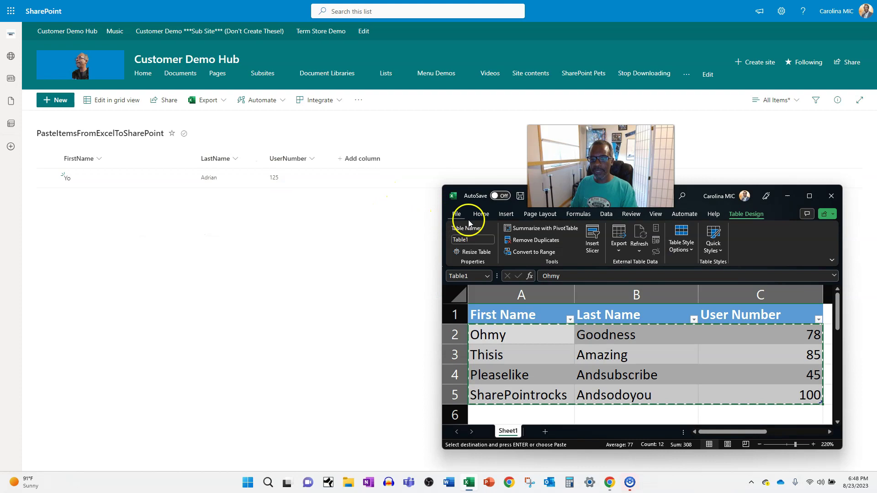
click(538, 327)
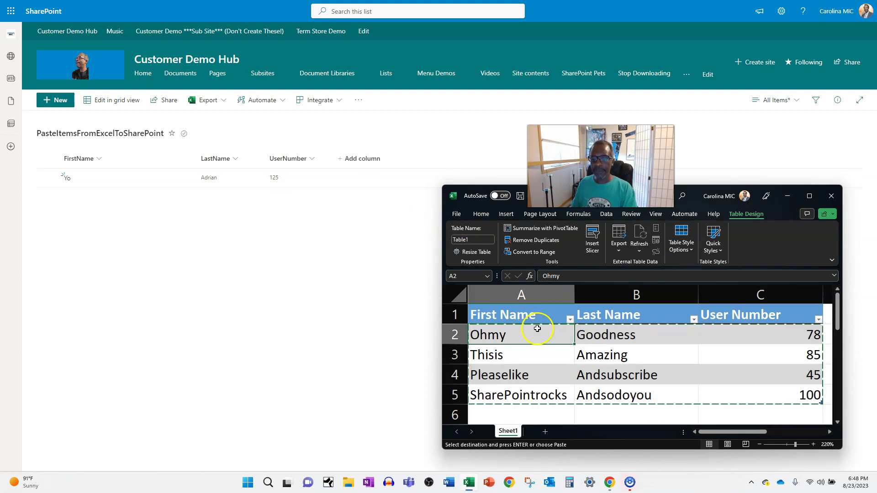
key(Escape)
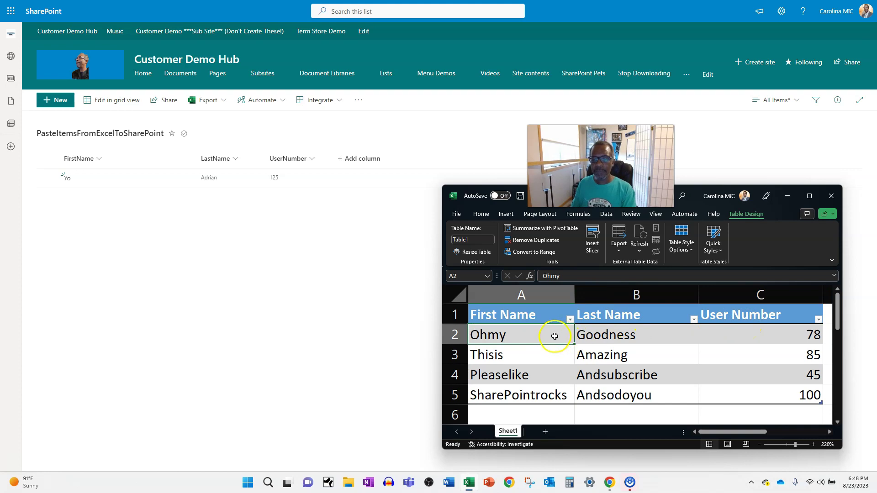
drag(559, 337, 735, 389)
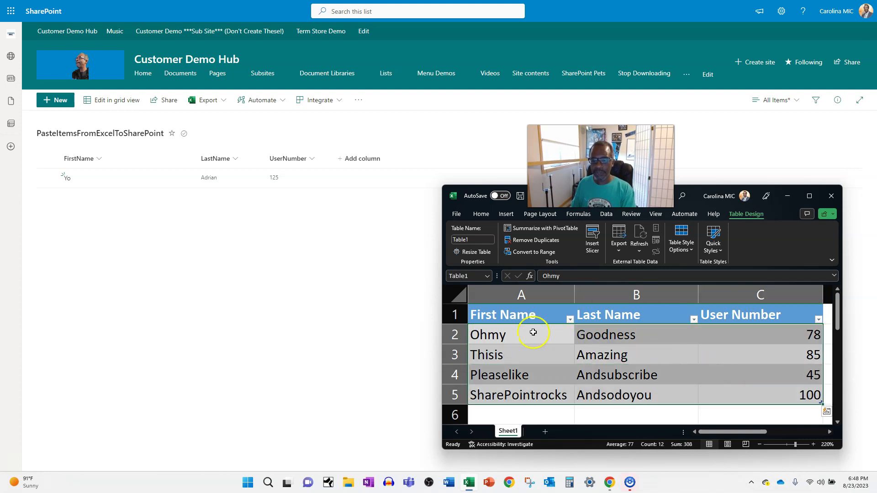
right_click(681, 364)
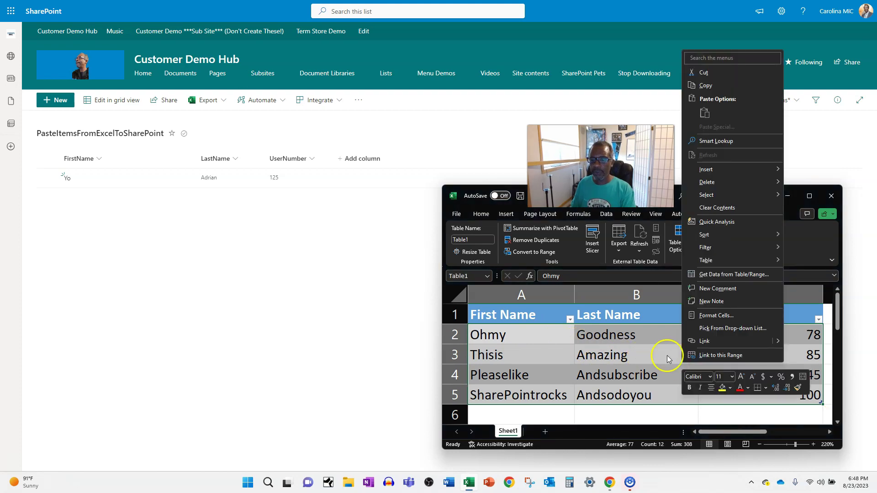
click(706, 85)
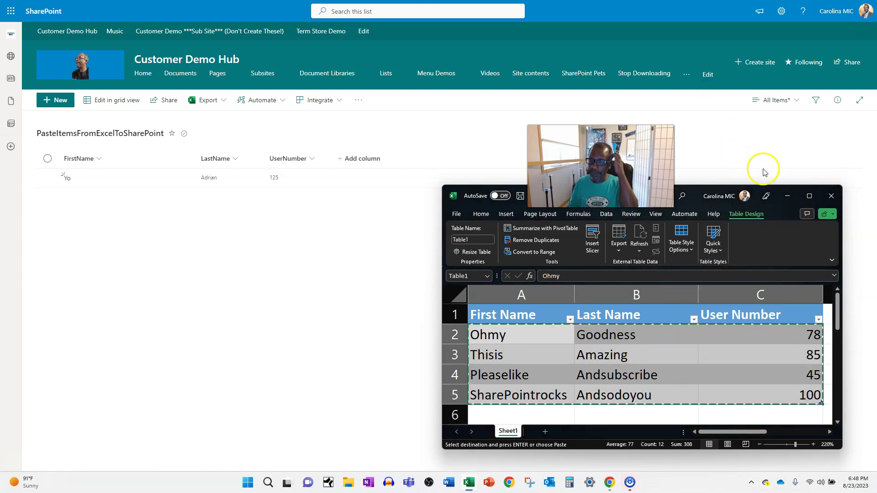
Minimize Excel to reveal the list, then try dragging the UserNumber column before LastName.
click(787, 196)
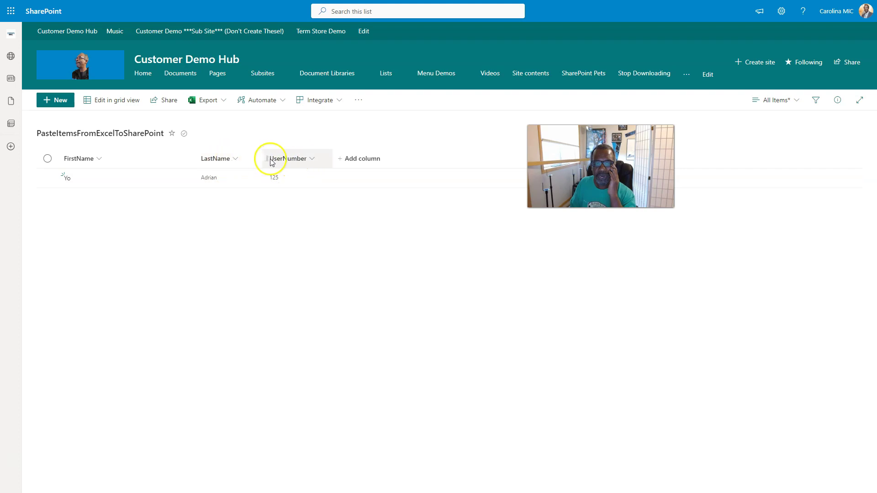
mouse_move(270, 157)
mouse_down()
mouse_move(280, 157)
mouse_move(207, 159)
mouse_move(303, 157)
mouse_up()
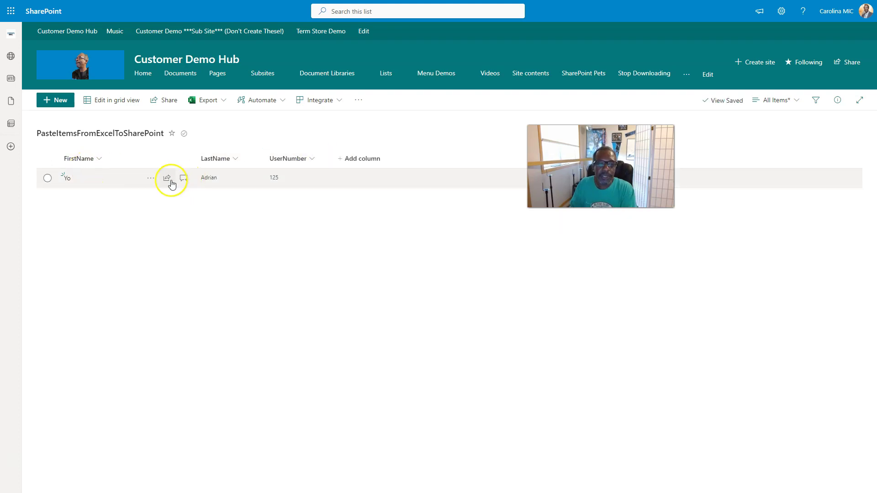
Switch the list to grid editing and add a new empty row below the existing item.
click(109, 102)
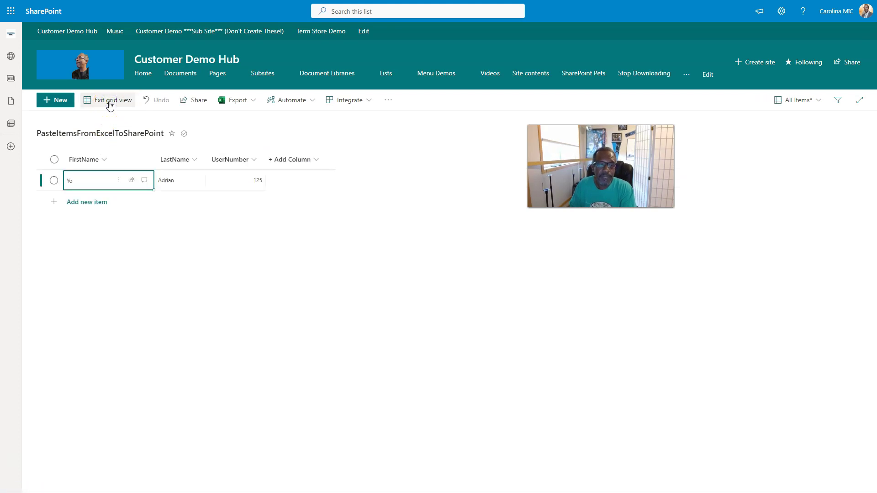
click(82, 201)
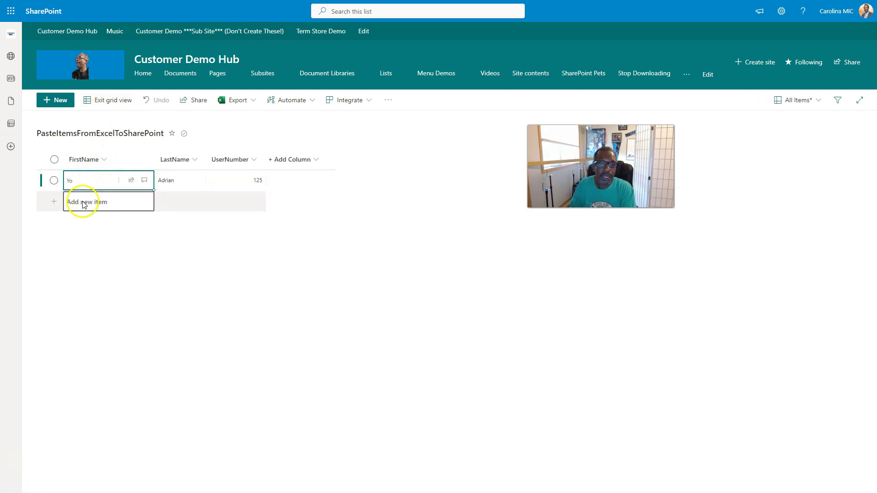
click(72, 222)
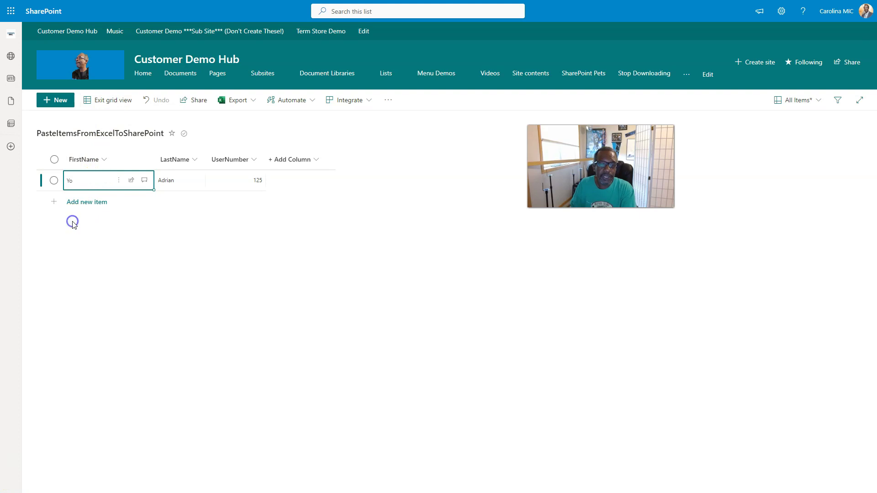
click(133, 204)
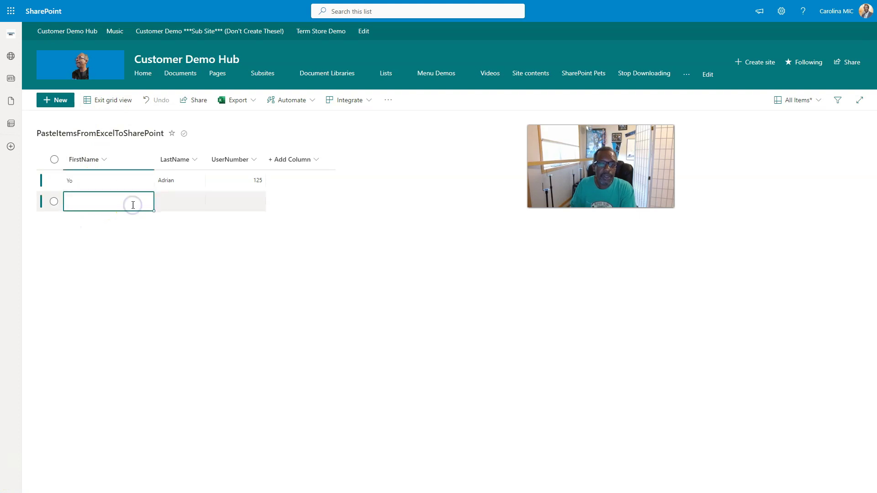
Clear the text wrongly pasted into the new row's FirstName cell, leaving it selected and empty.
click(75, 215)
click(71, 206)
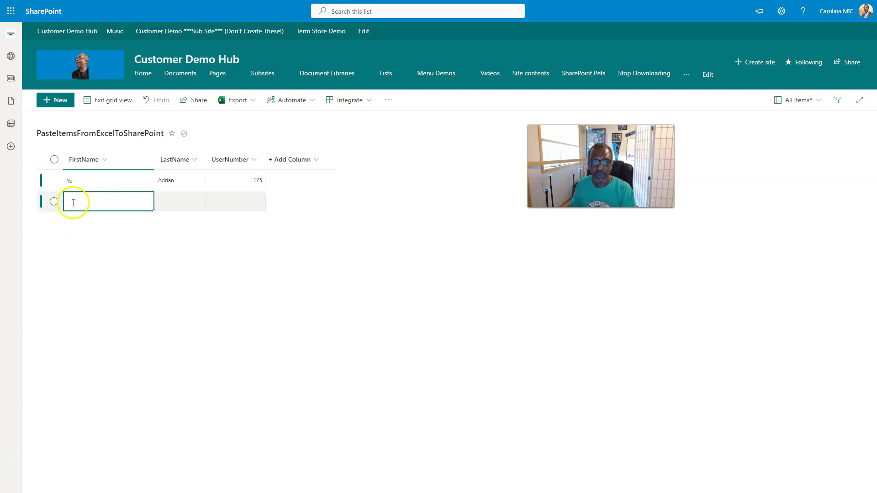
click(74, 202)
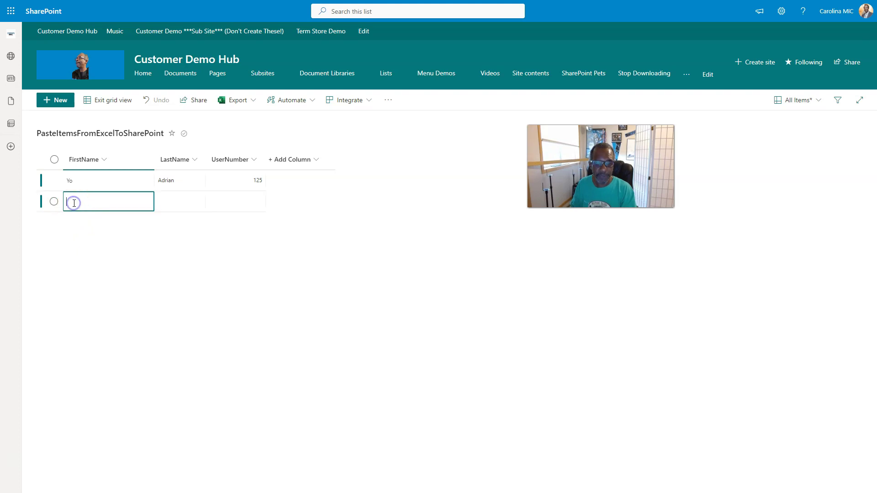
key(ctrl+v)
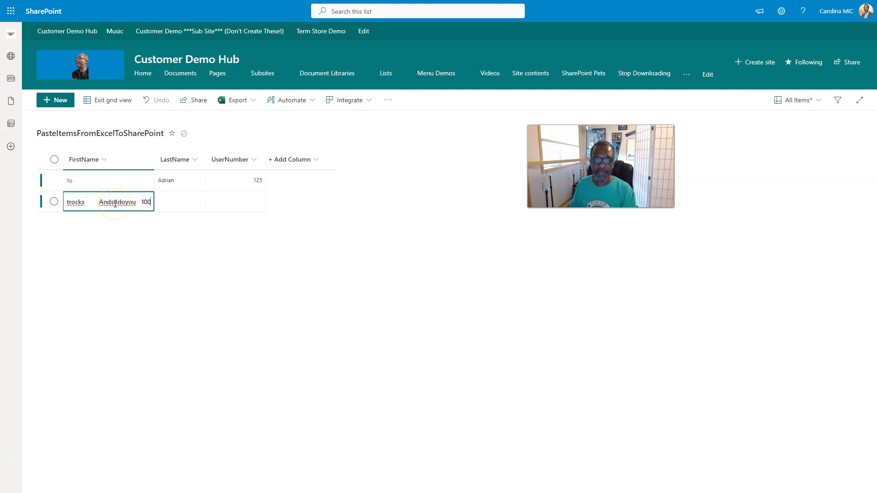
triple_click(114, 204)
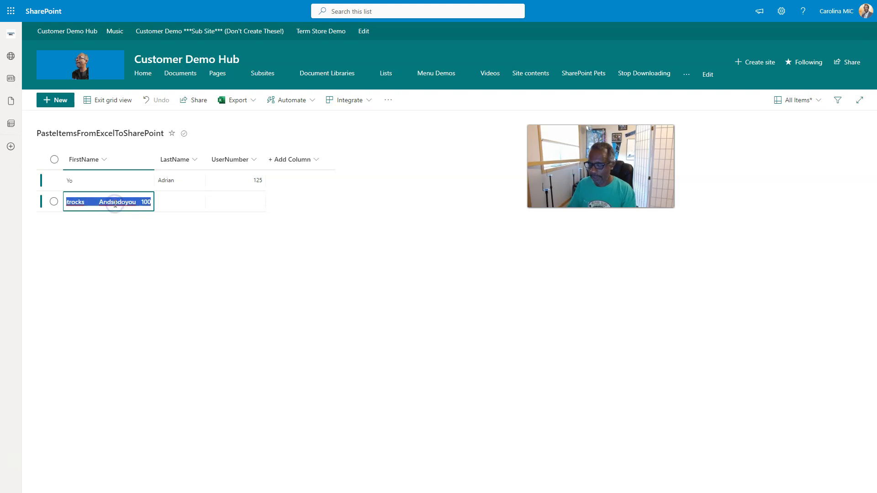
key(BackSpace)
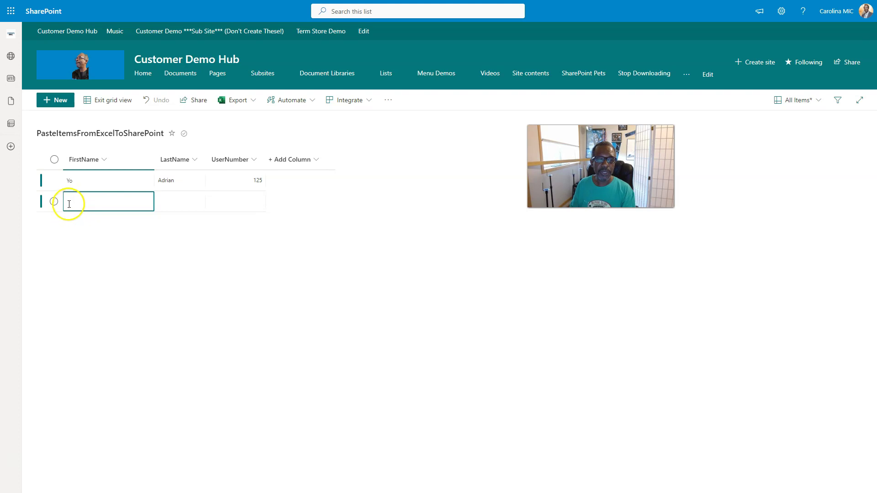
click(66, 223)
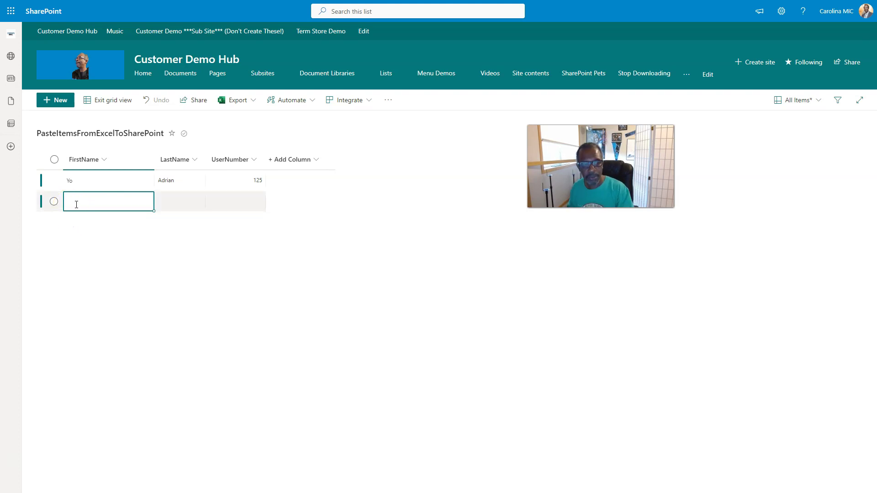
Paste the four Excel rows, Ohmy through SharePointrocks, into the grid below the hand-added item.
key(ctrl+v)
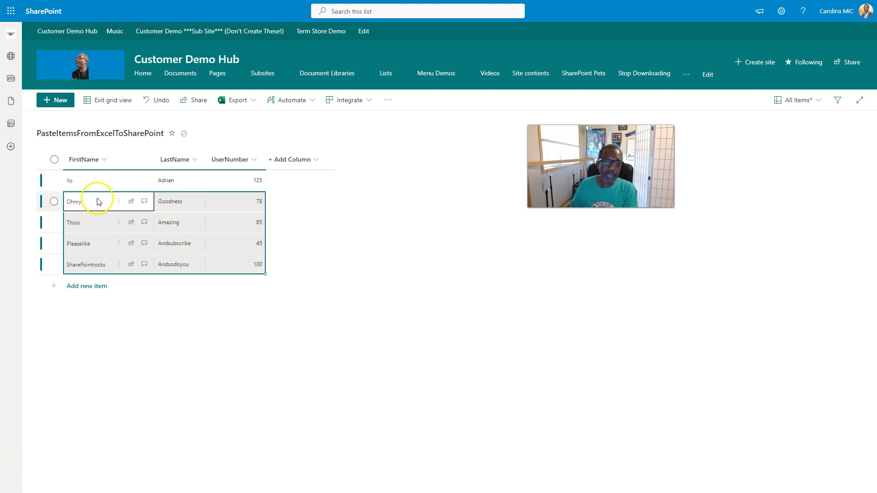
click(78, 189)
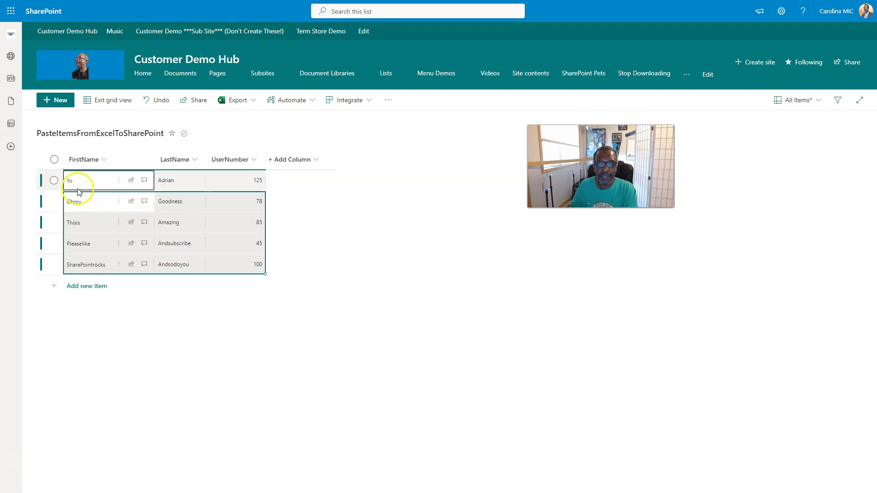